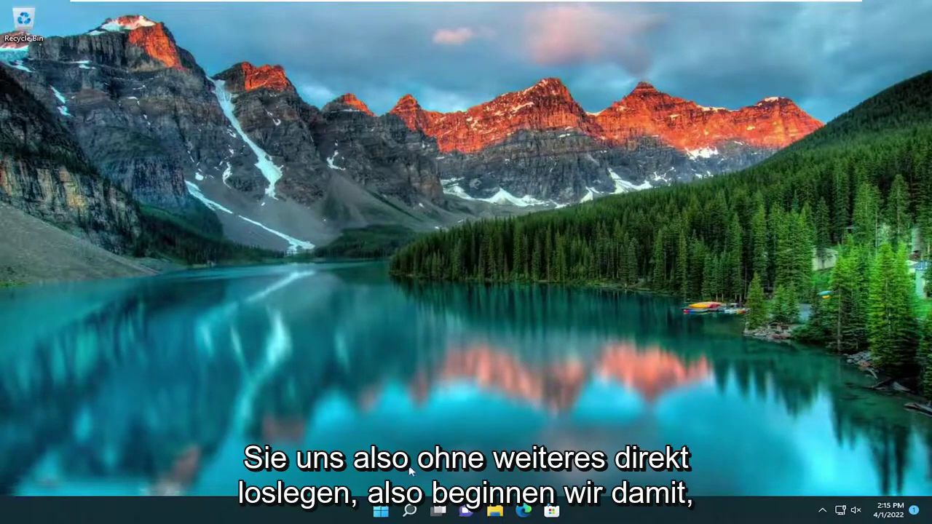
# Launch File Explorer by searching 'file explorer' in Windows Search
pyautogui.click(415, 511)
pyautogui.write('f')
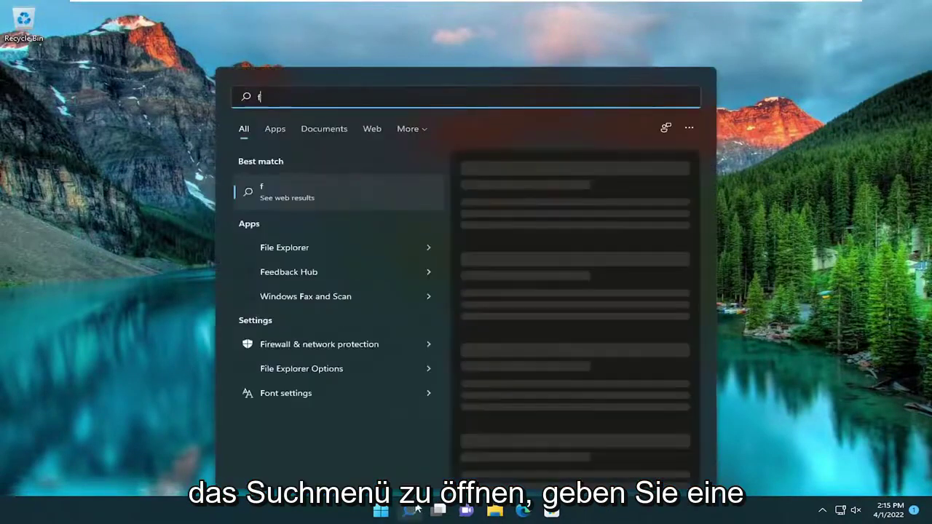
pyautogui.write('ile explorer')
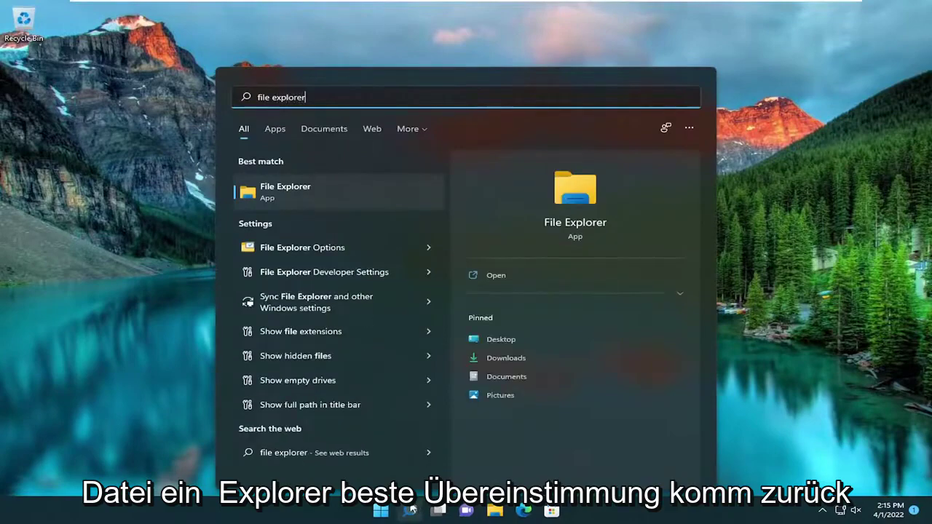
pyautogui.click(284, 191)
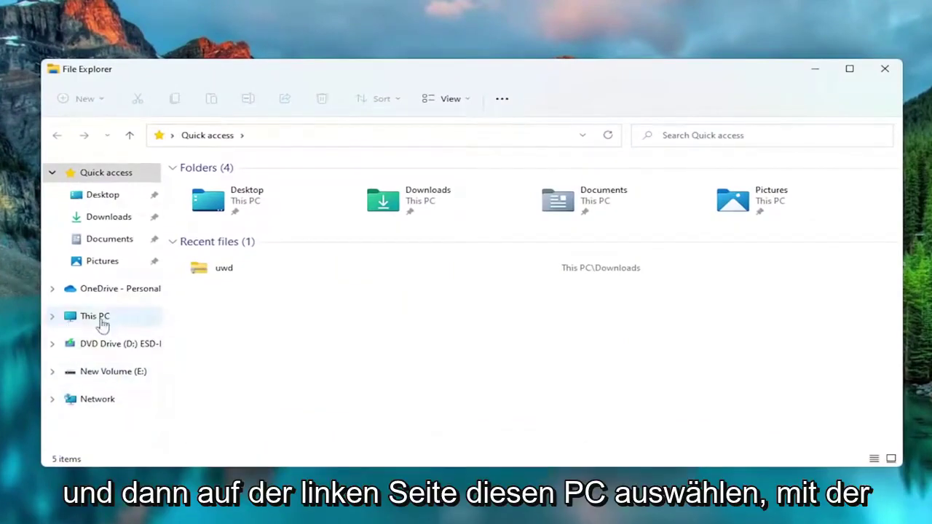
# Go to This PC and select the New Volume (E:) drive
pyautogui.click(95, 320)
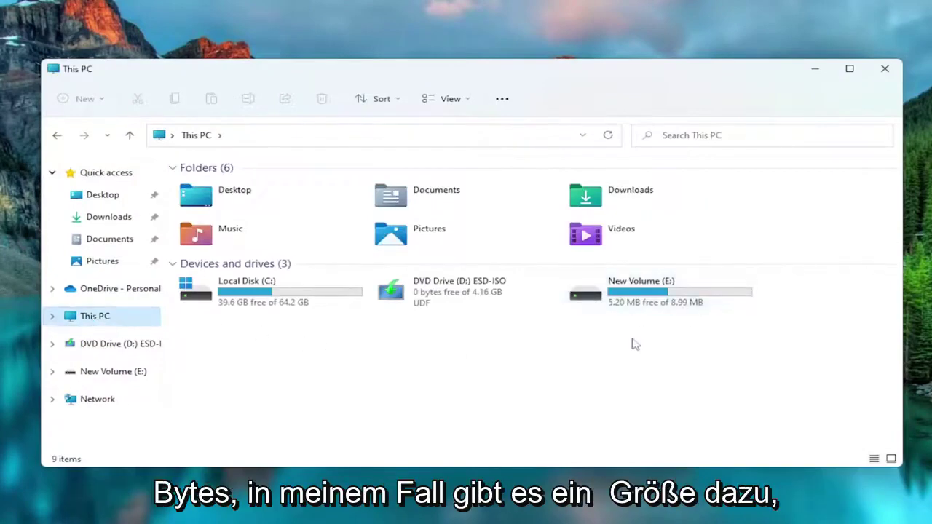
pyautogui.moveTo(641, 298)
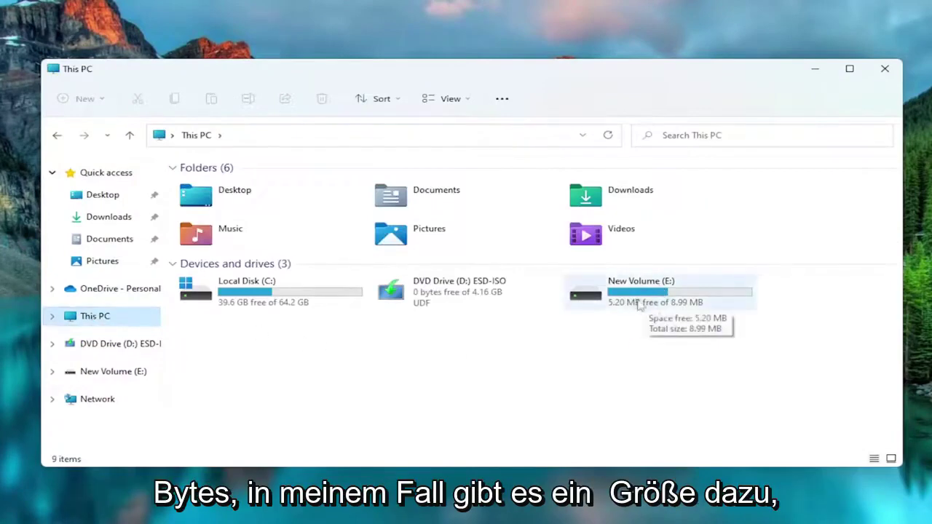
pyautogui.click(635, 301)
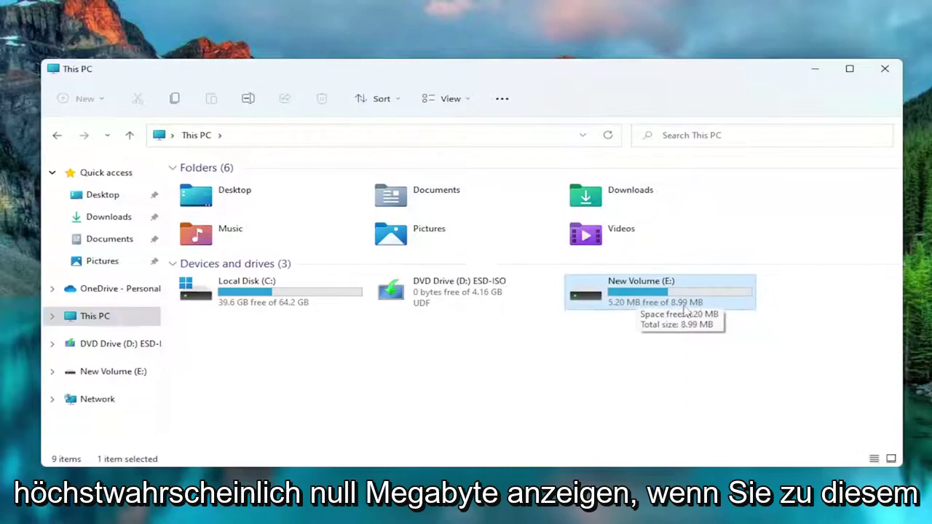
# Run Error checking on New Volume (E:) from its Properties Tools tab
pyautogui.rightClick(646, 295)
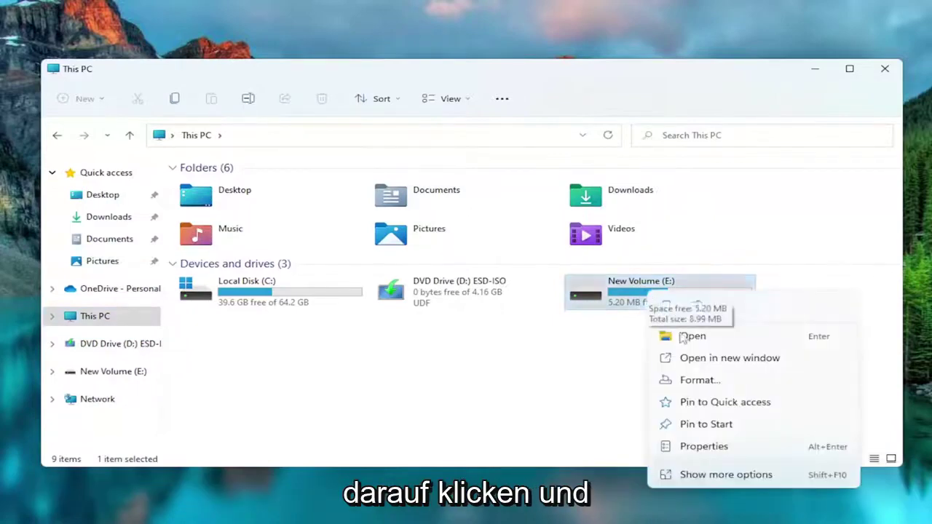
pyautogui.click(662, 446)
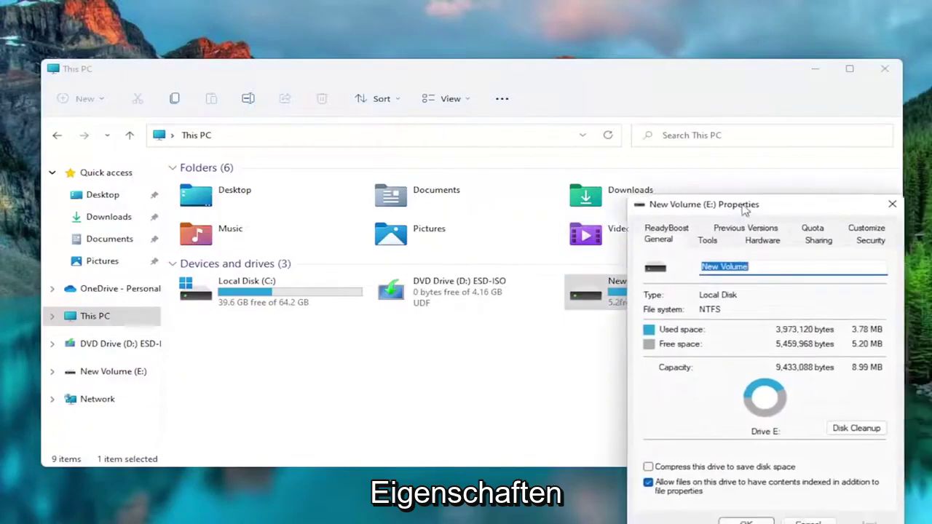
pyautogui.moveTo(770, 211); pyautogui.dragTo(462, 90)
pyautogui.click(425, 126)
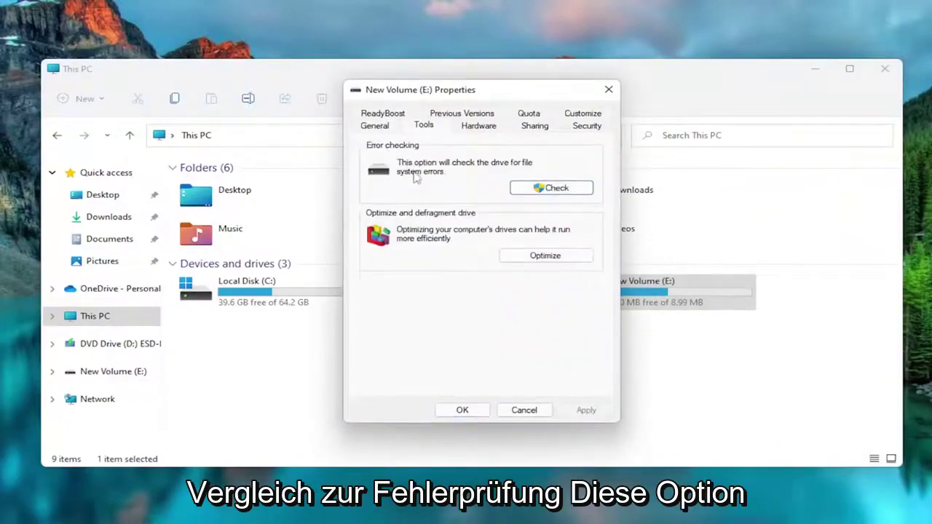
pyautogui.click(553, 188)
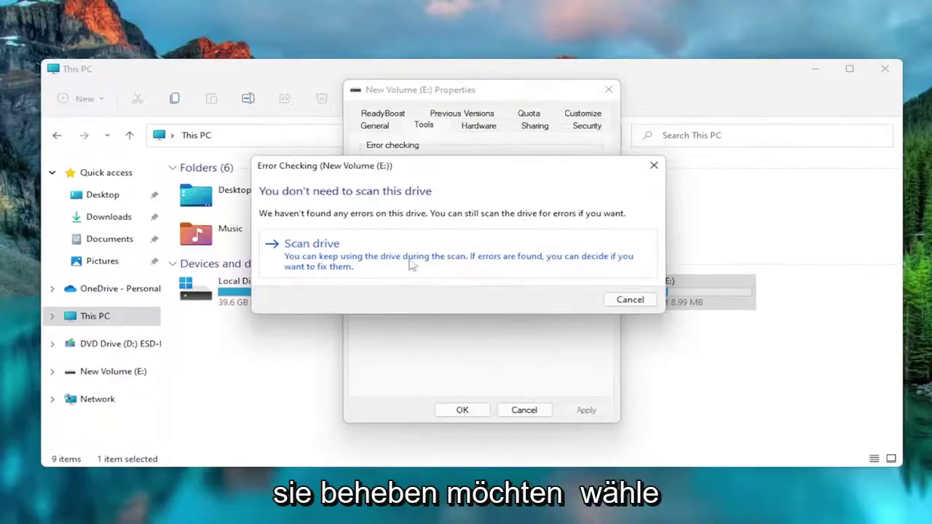
# Scan New Volume (E:) anyway, dismiss the no-errors result, and close Properties
pyautogui.click(436, 262)
pyautogui.moveTo(401, 175)
pyautogui.mouseDown()
pyautogui.moveTo(501, 181)
pyautogui.moveTo(492, 203)
pyautogui.mouseUp()
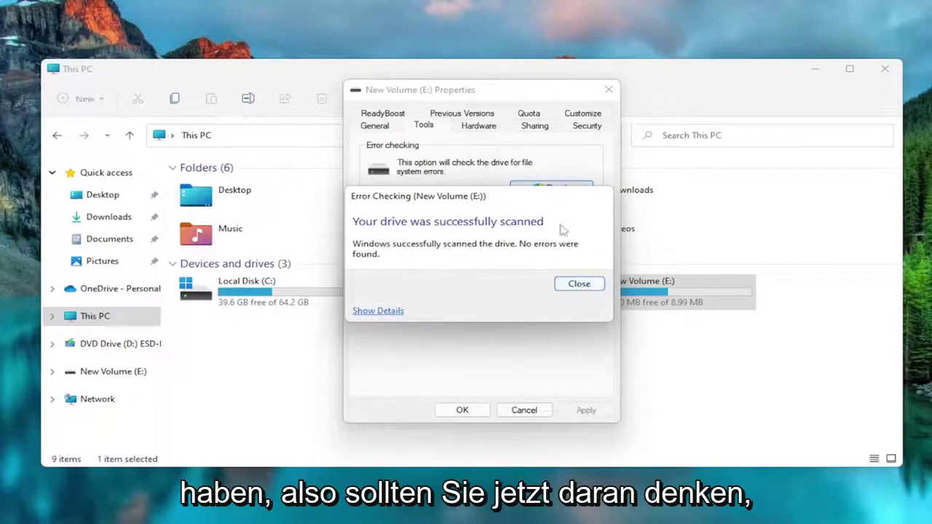
pyautogui.click(579, 285)
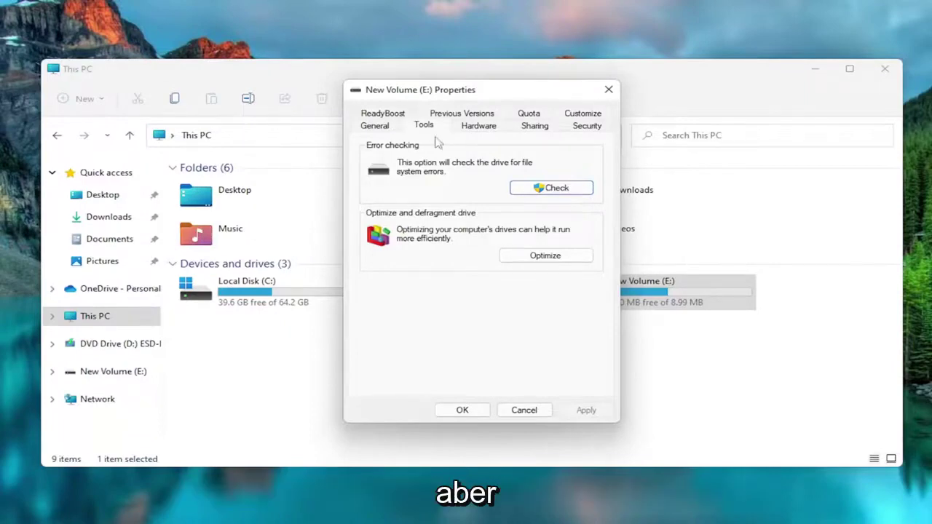
pyautogui.click(608, 93)
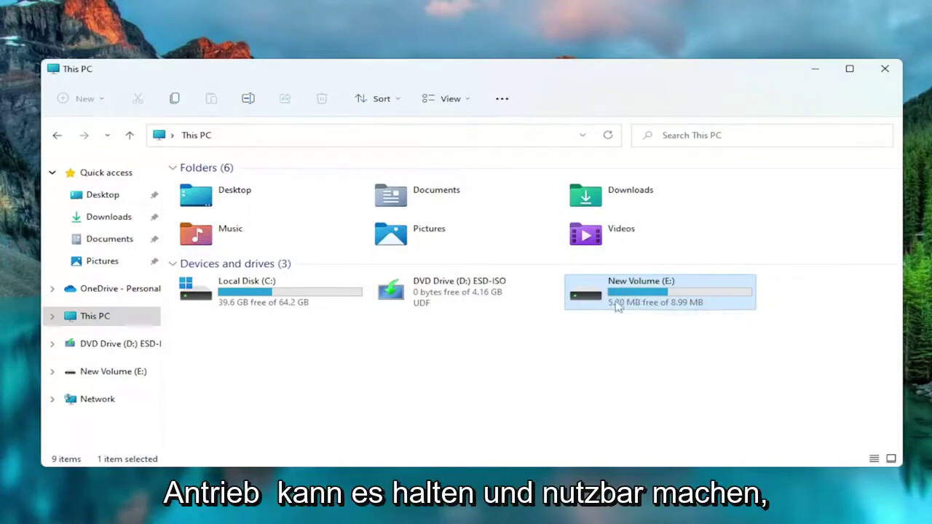
pyautogui.moveTo(638, 293)
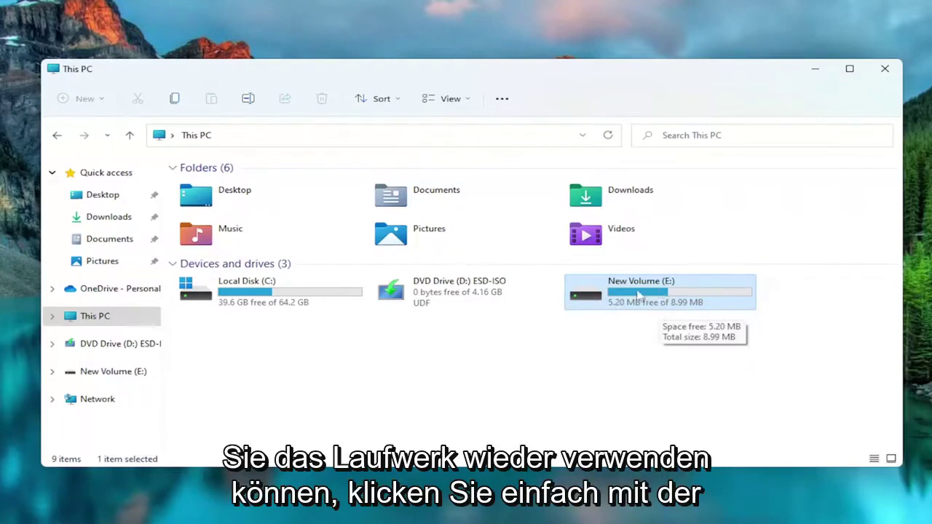
# Quick-format New Volume (E:) as NTFS, confirming the data-erase warning
pyautogui.rightClick(631, 289)
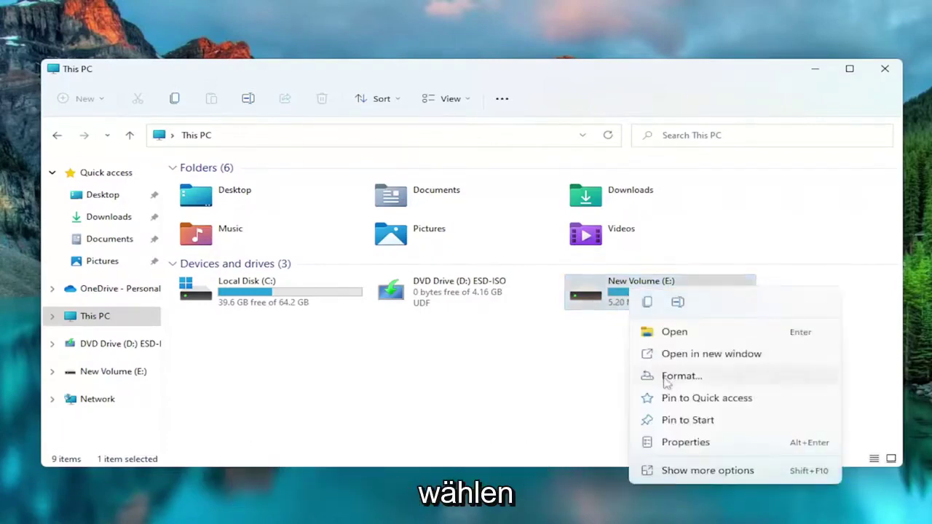
pyautogui.click(666, 376)
pyautogui.moveTo(198, 244)
pyautogui.mouseDown()
pyautogui.moveTo(455, 195)
pyautogui.moveTo(496, 128)
pyautogui.mouseUp()
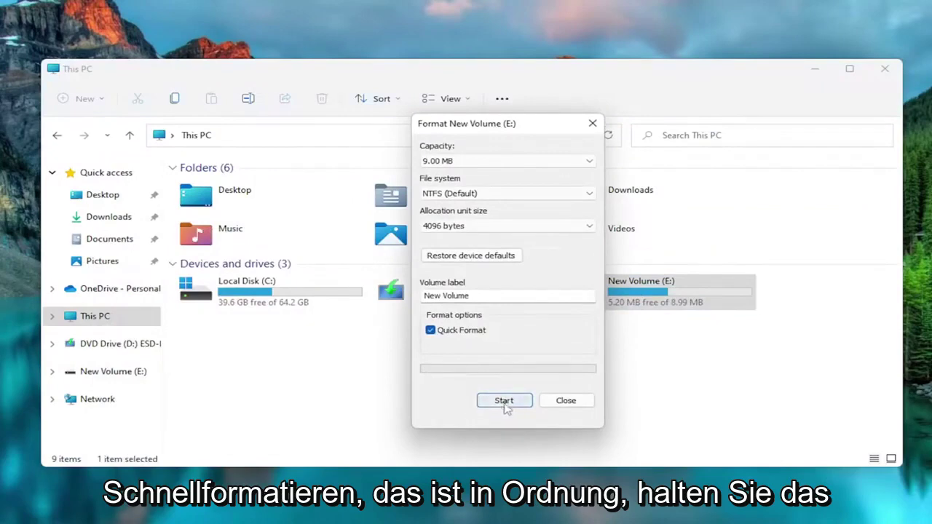
pyautogui.click(504, 403)
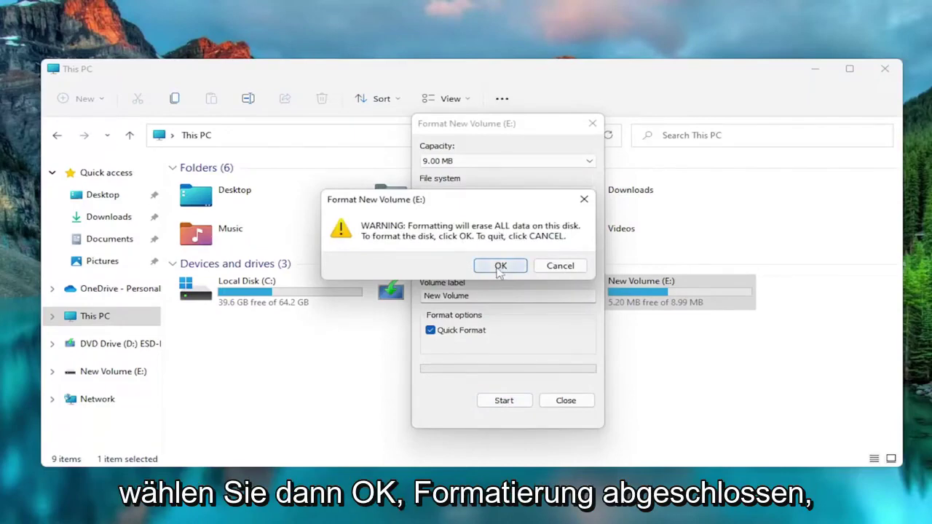
pyautogui.click(503, 266)
pyautogui.click(559, 264)
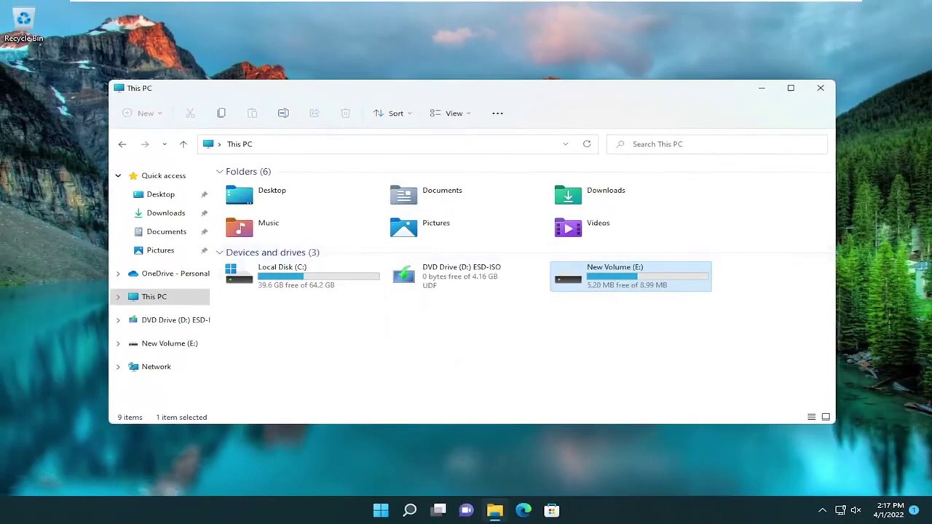
# Close the File Explorer This PC window
pyautogui.click(820, 88)
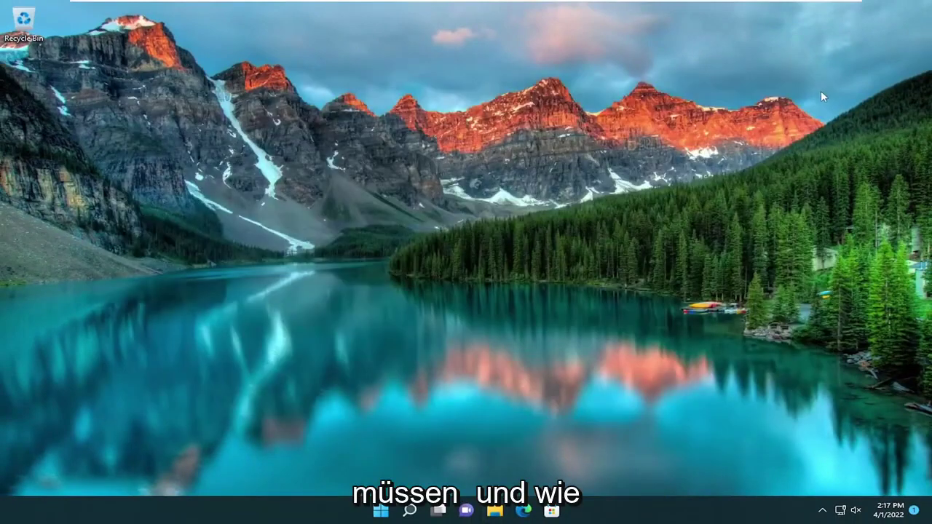